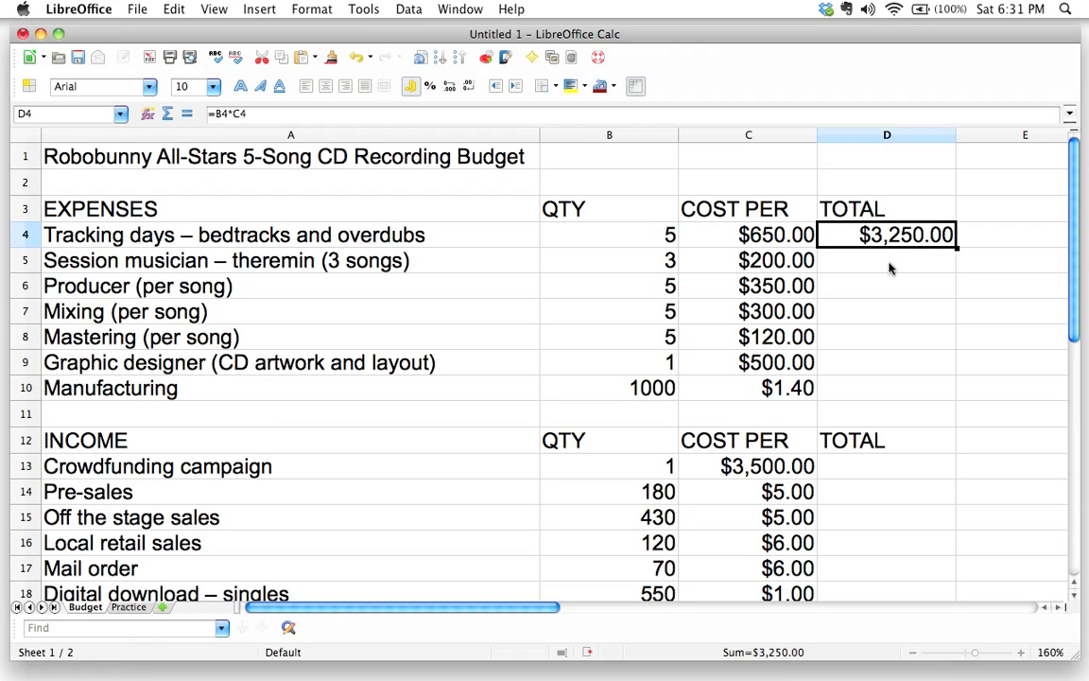
Enter the formula =B5*C5 in D5 to calculate the session musician total.
{"action": "left_click", "coordinate": [888, 269]}
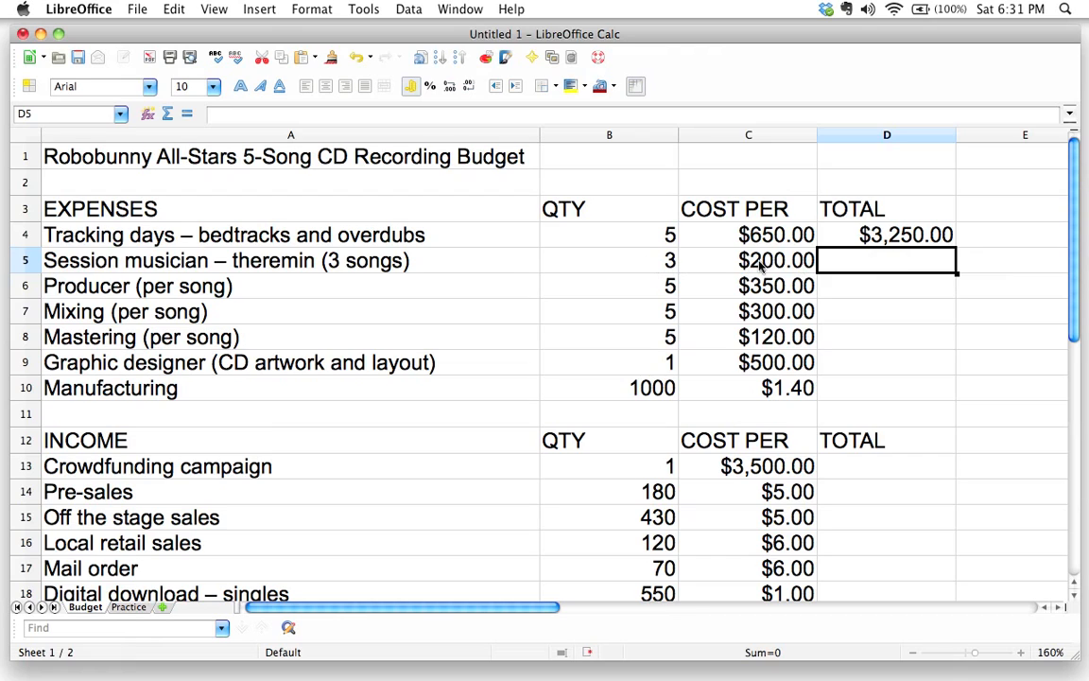
{"action": "left_click", "coordinate": [646, 261]}
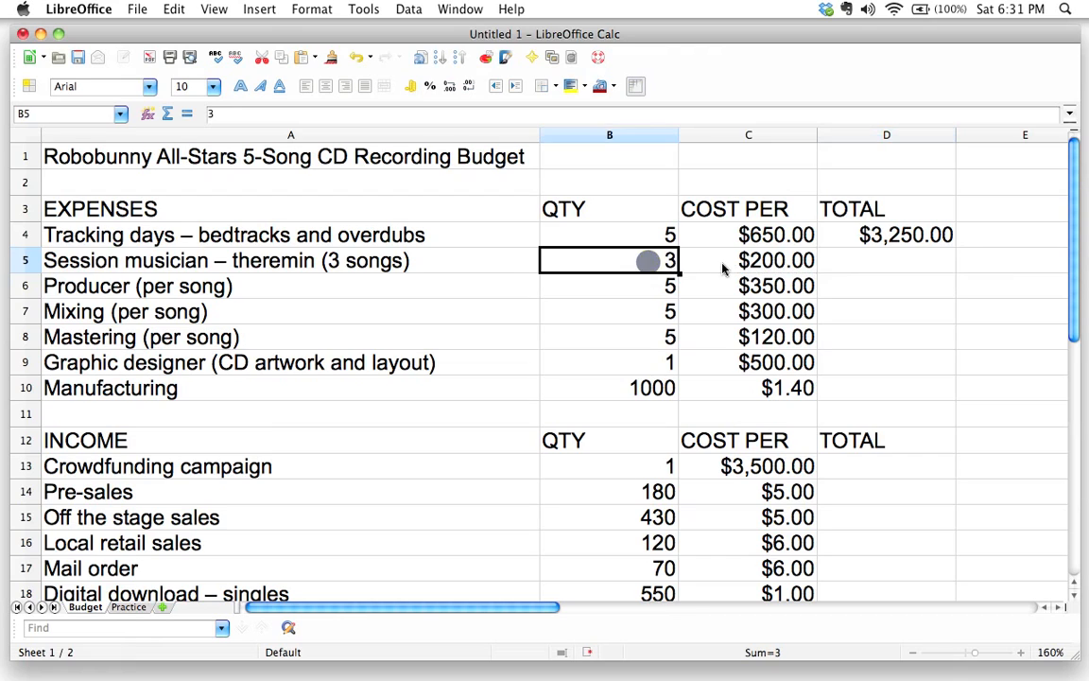
{"action": "left_click", "coordinate": [700, 261]}
{"action": "left_click", "coordinate": [884, 260]}
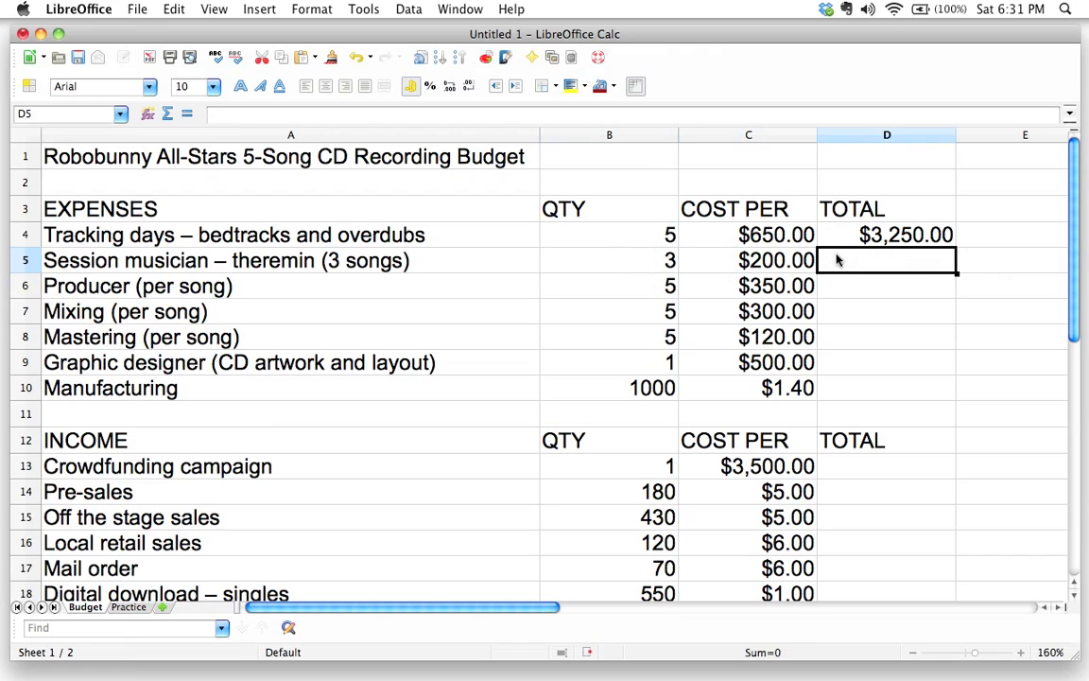
{"action": "type", "text": "="}
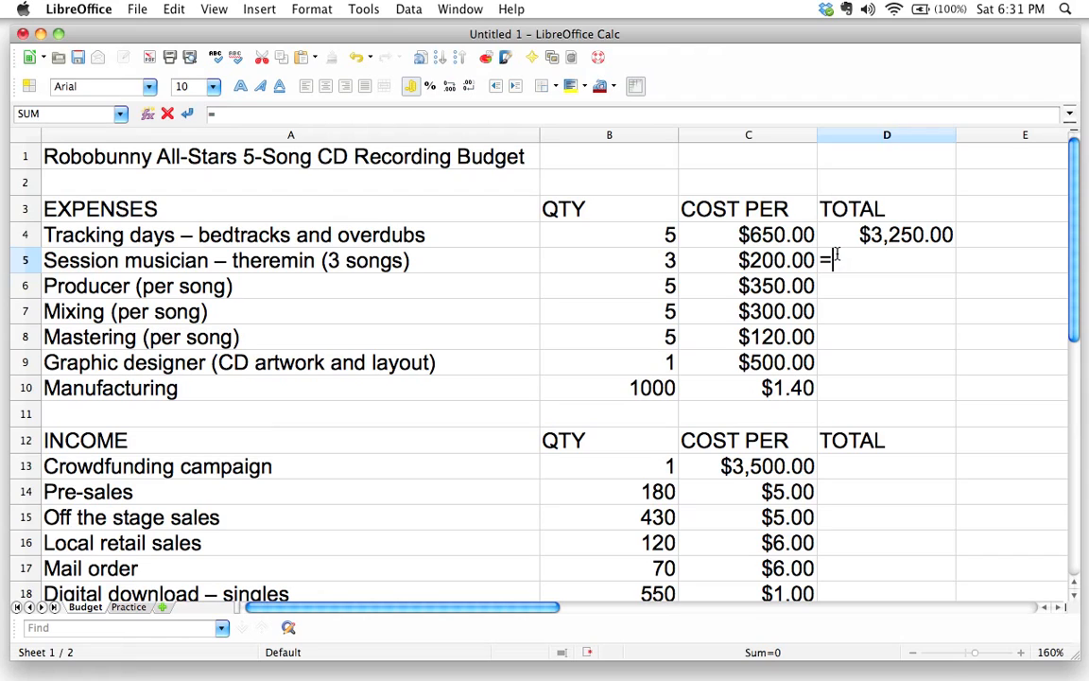
{"action": "left_click", "coordinate": [630, 262]}
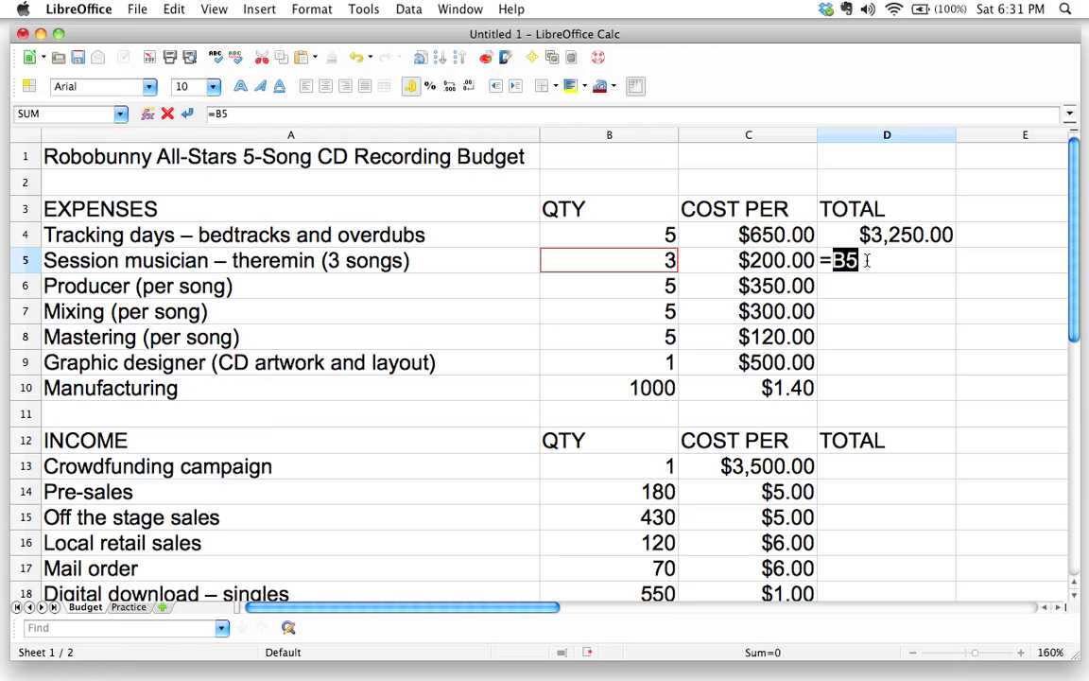
{"action": "type", "text": "*"}
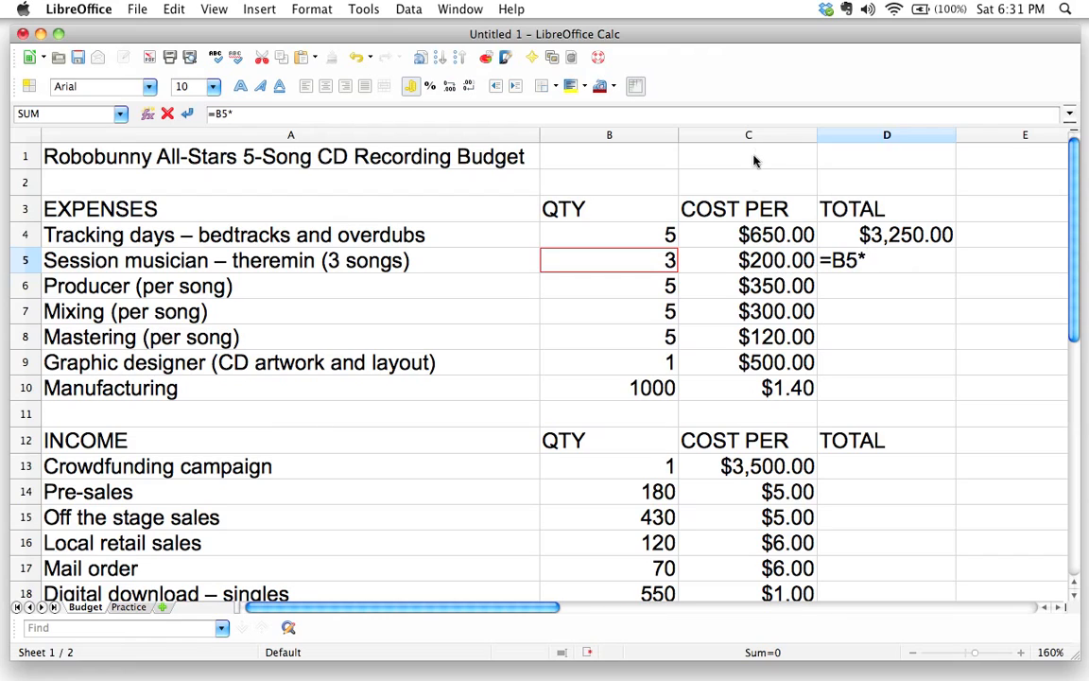
{"action": "left_click", "coordinate": [754, 260]}
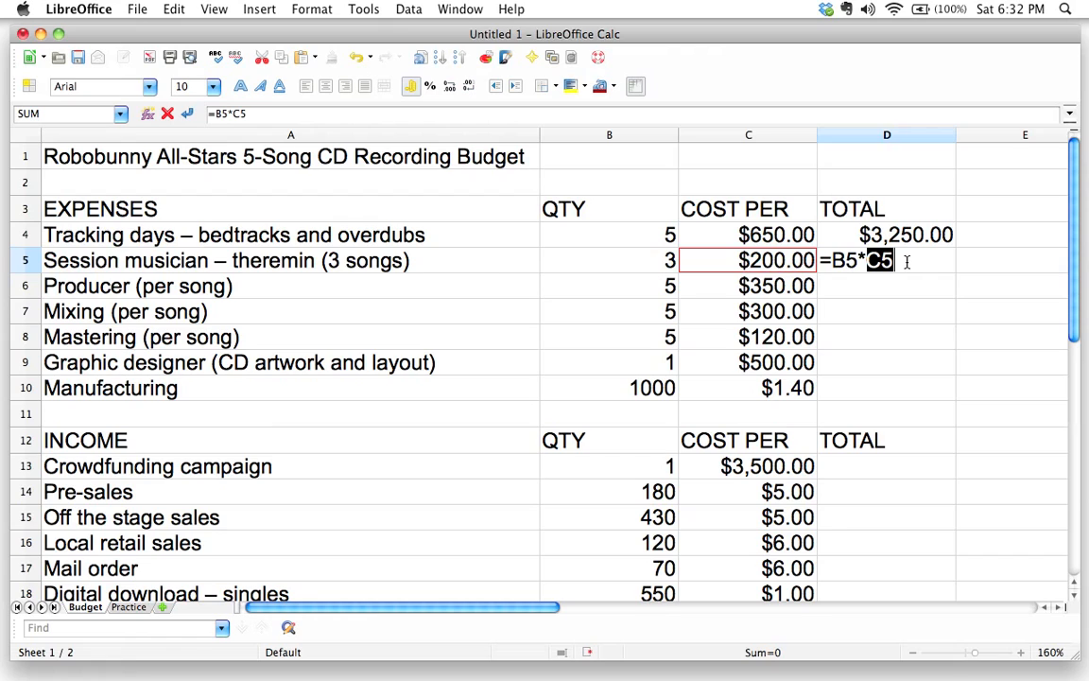
{"action": "key", "text": "Return"}
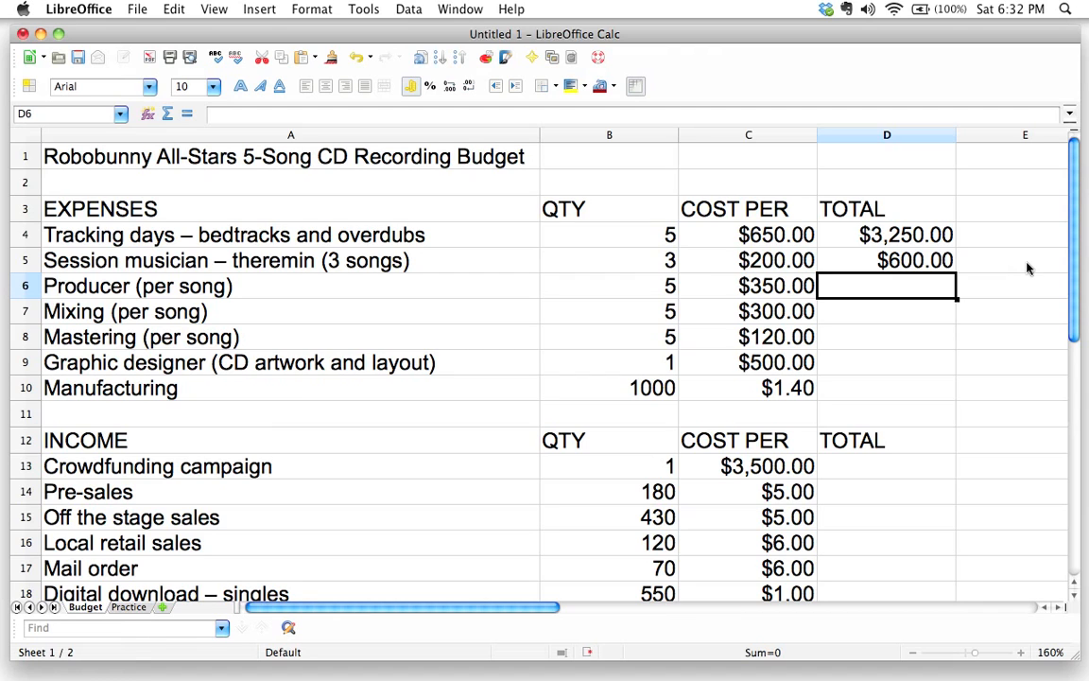
Clear the session musician total in D5.
{"action": "scroll", "coordinate": [887, 387], "scroll_direction": "down", "scroll_amount": 3}
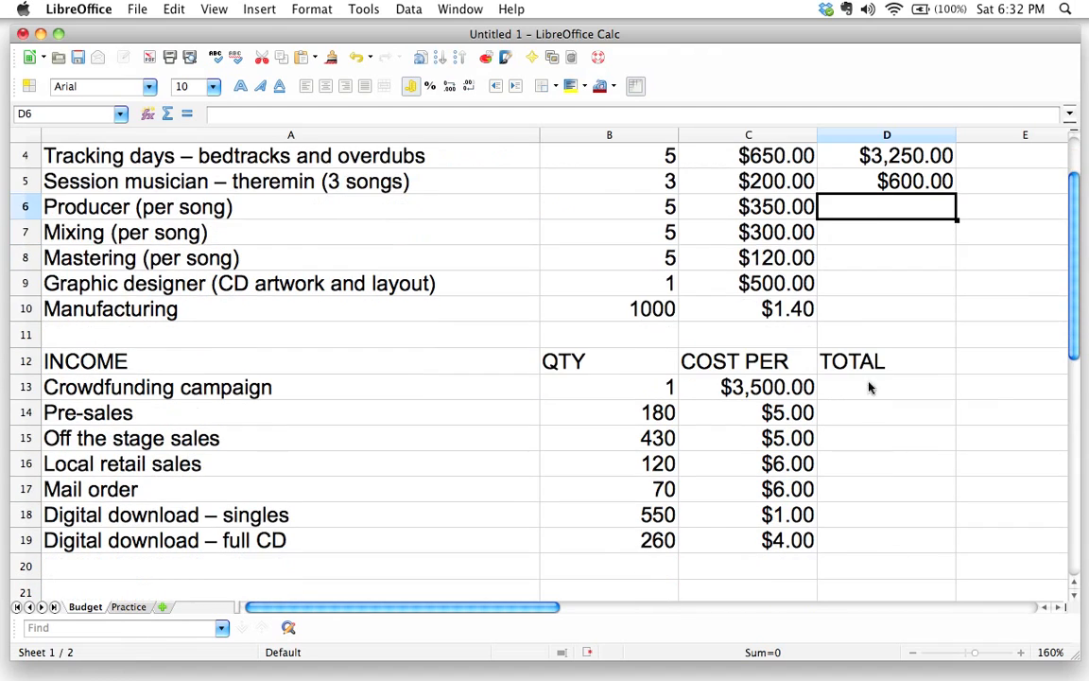
{"action": "scroll", "coordinate": [870, 383], "scroll_direction": "up", "scroll_amount": 2}
{"action": "scroll", "coordinate": [854, 243], "scroll_direction": "up", "scroll_amount": 1}
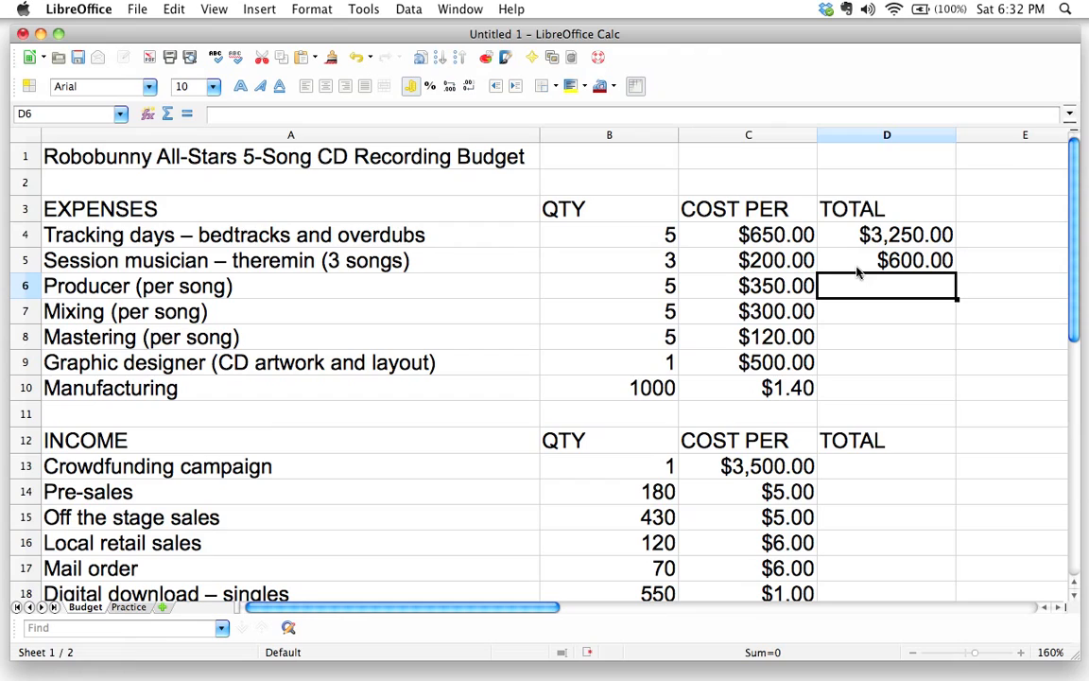
{"action": "left_click", "coordinate": [880, 268]}
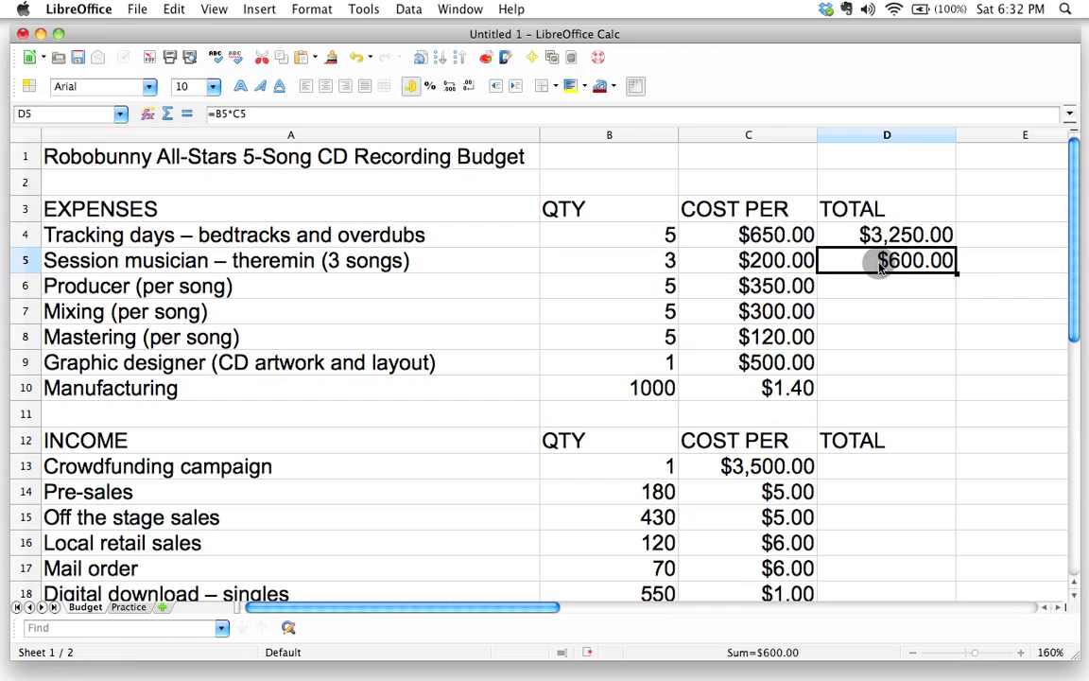
{"action": "key", "text": "BackSpace"}
{"action": "key", "text": "Return"}
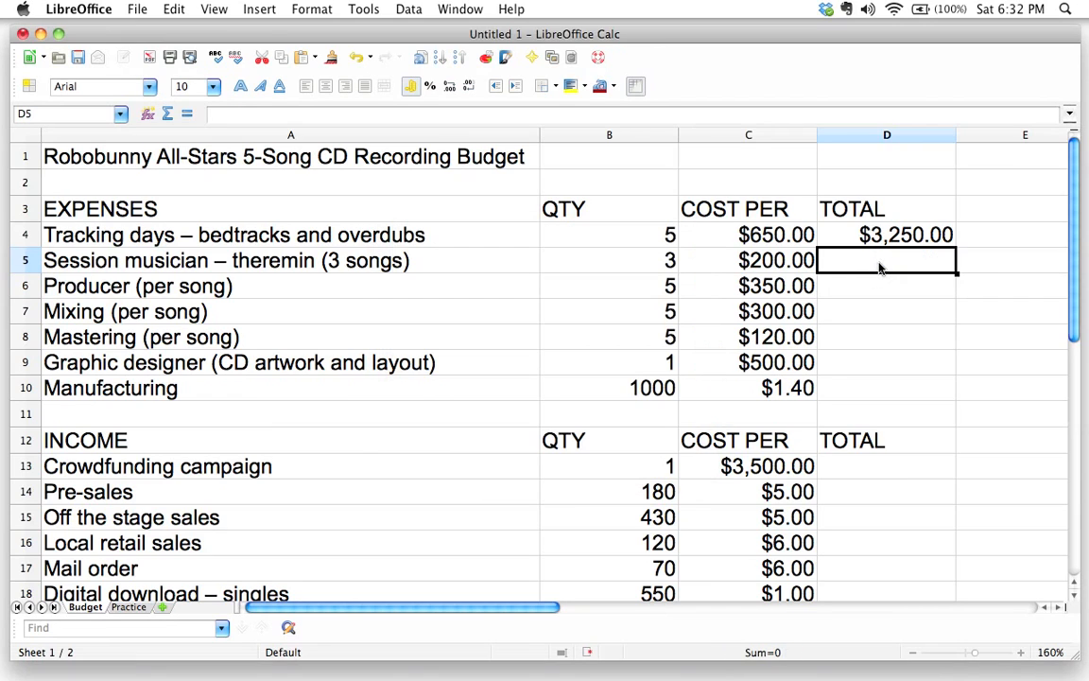
Fill the tracking days total formula from D4 down through D10 for all remaining expense rows.
{"action": "left_click", "coordinate": [875, 234]}
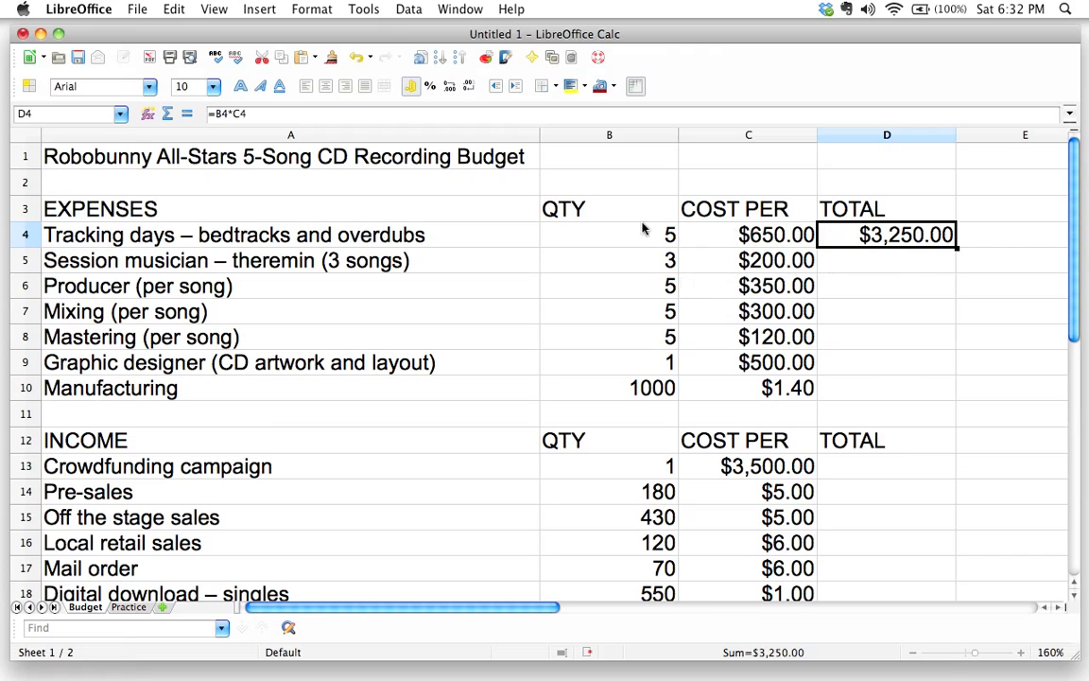
{"action": "left_click", "coordinate": [912, 262]}
{"action": "left_click", "coordinate": [922, 292]}
{"action": "left_click", "coordinate": [922, 315]}
{"action": "left_click", "coordinate": [922, 339]}
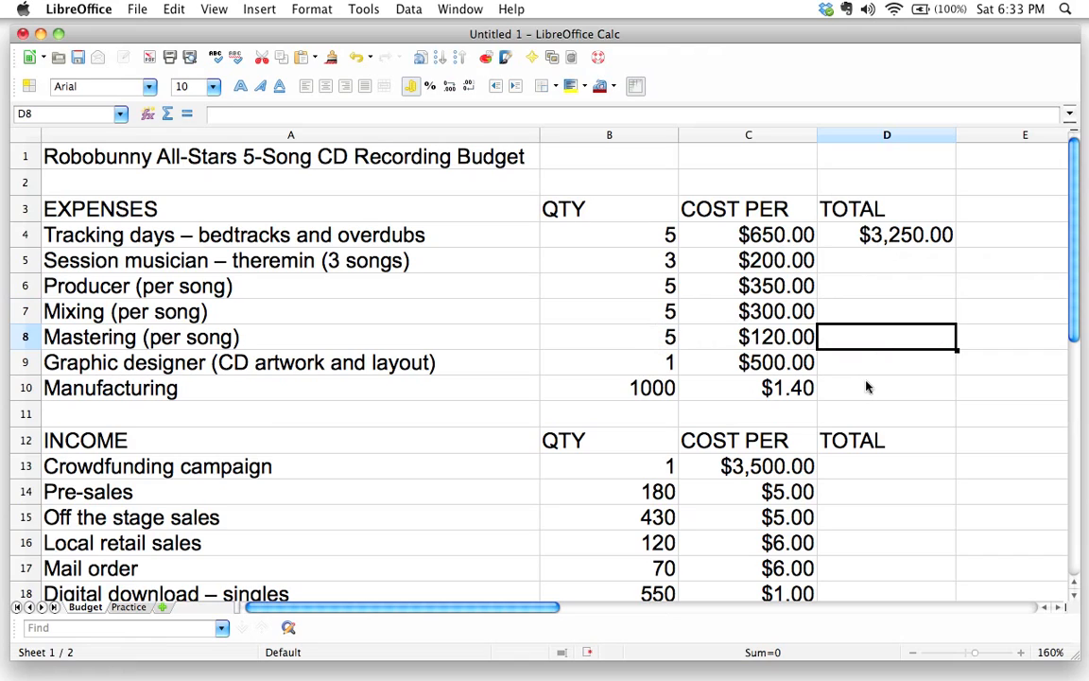
{"action": "left_click", "coordinate": [882, 257]}
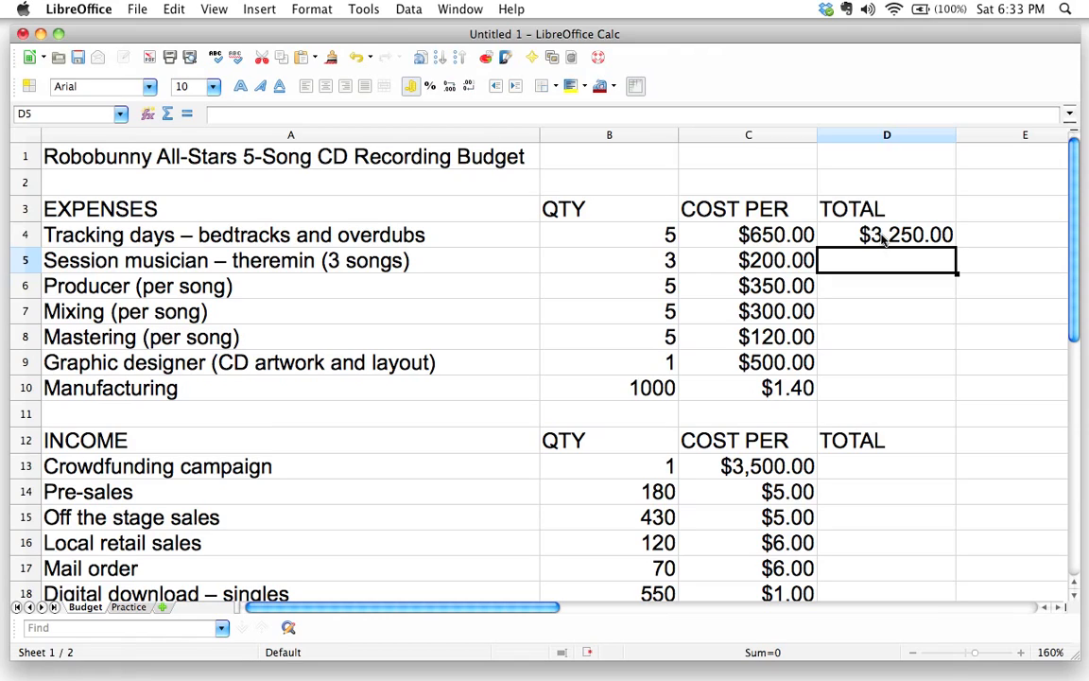
{"action": "left_click", "coordinate": [882, 238]}
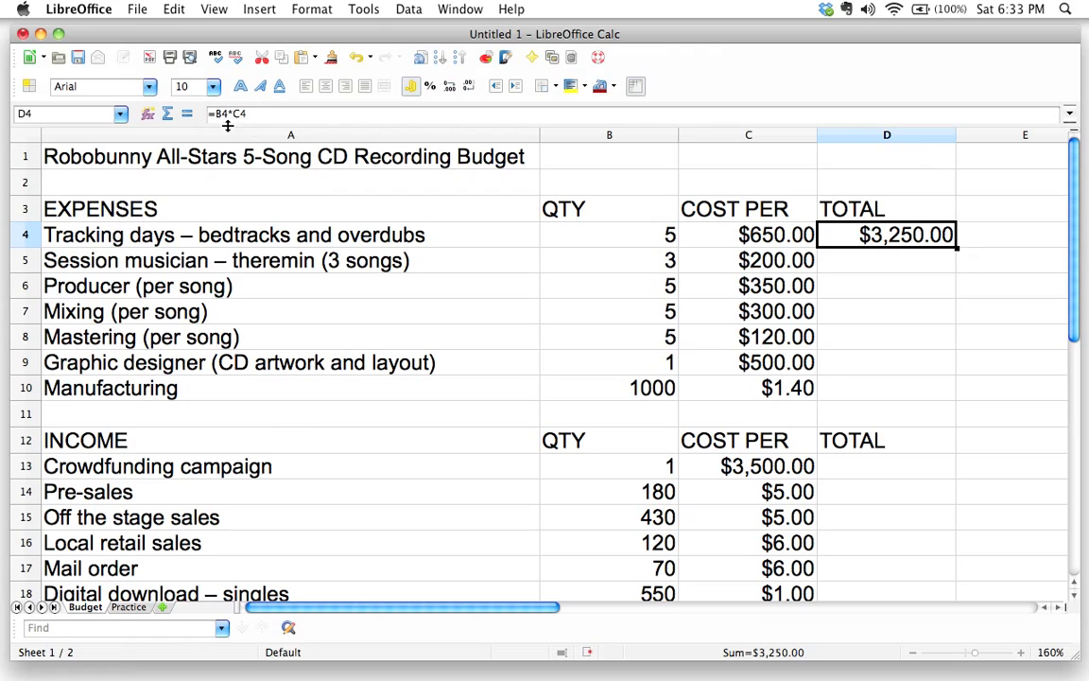
{"action": "left_click", "coordinate": [956, 248]}
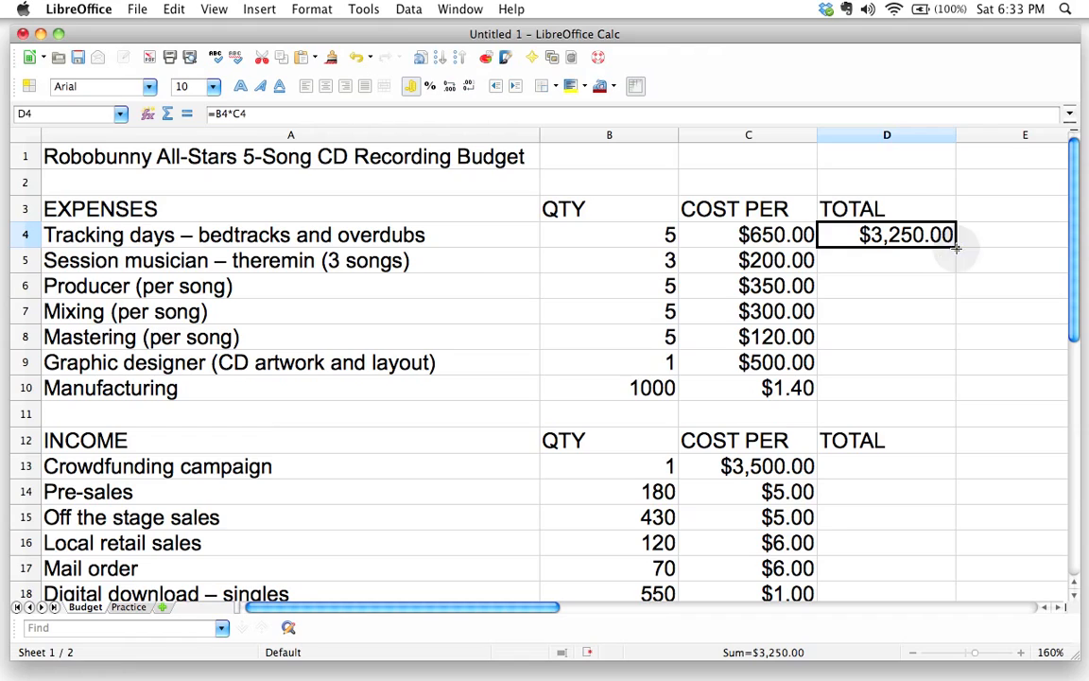
{"action": "left_click_drag", "start_coordinate": [956, 248], "coordinate": [947, 401]}
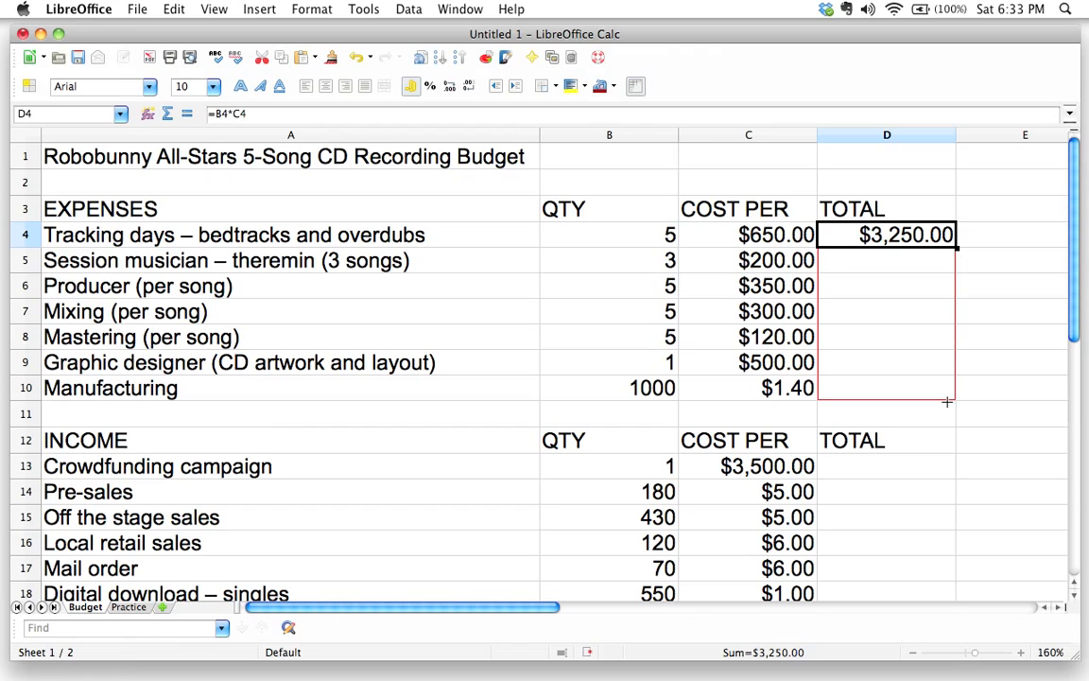
{"action": "left_click_drag", "start_coordinate": [947, 401], "coordinate": [950, 405]}
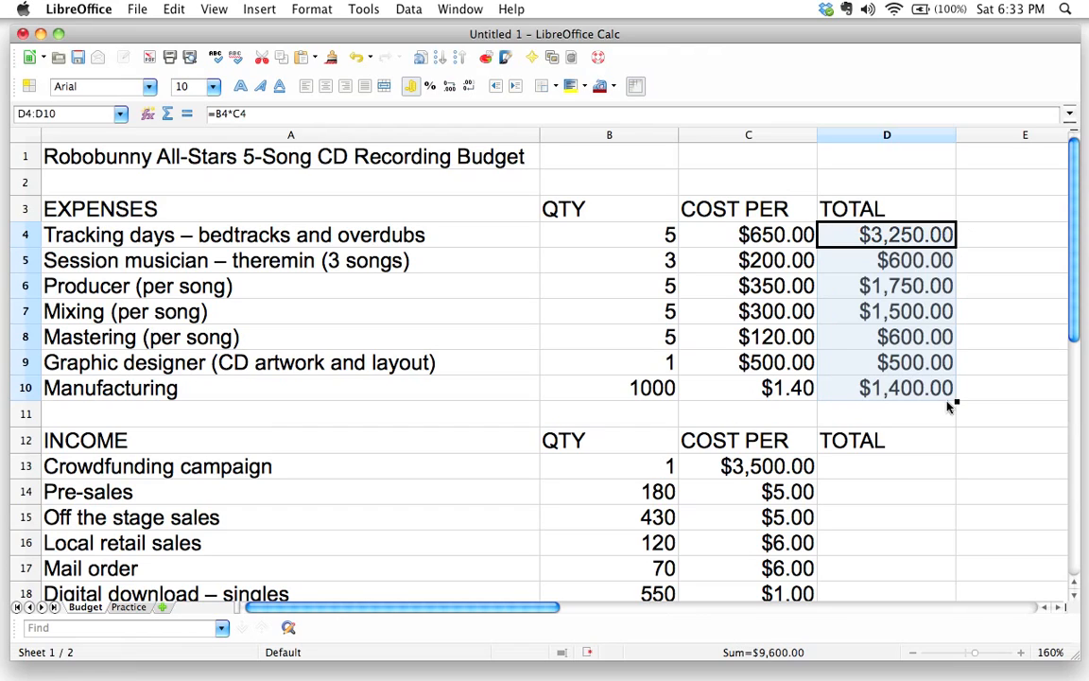
Inspect the formulas in the expense totals D4, D5, D6 and D8 to compare their row references.
{"action": "left_click", "coordinate": [998, 278]}
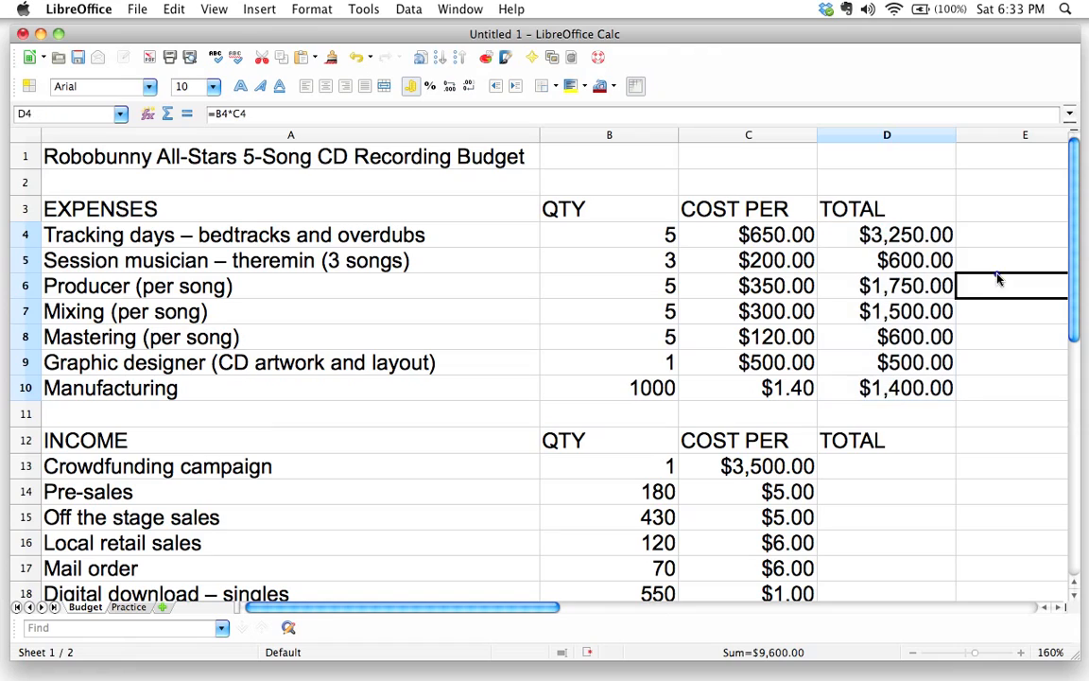
{"action": "left_click", "coordinate": [891, 260]}
{"action": "left_click", "coordinate": [855, 236]}
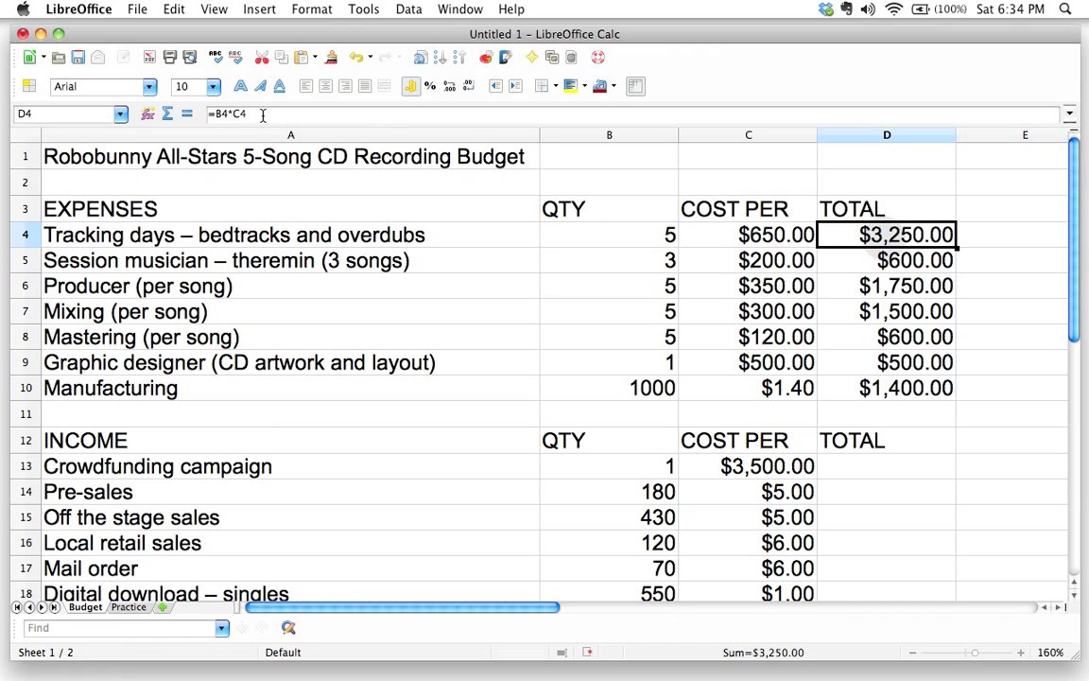
{"action": "left_click", "coordinate": [870, 260]}
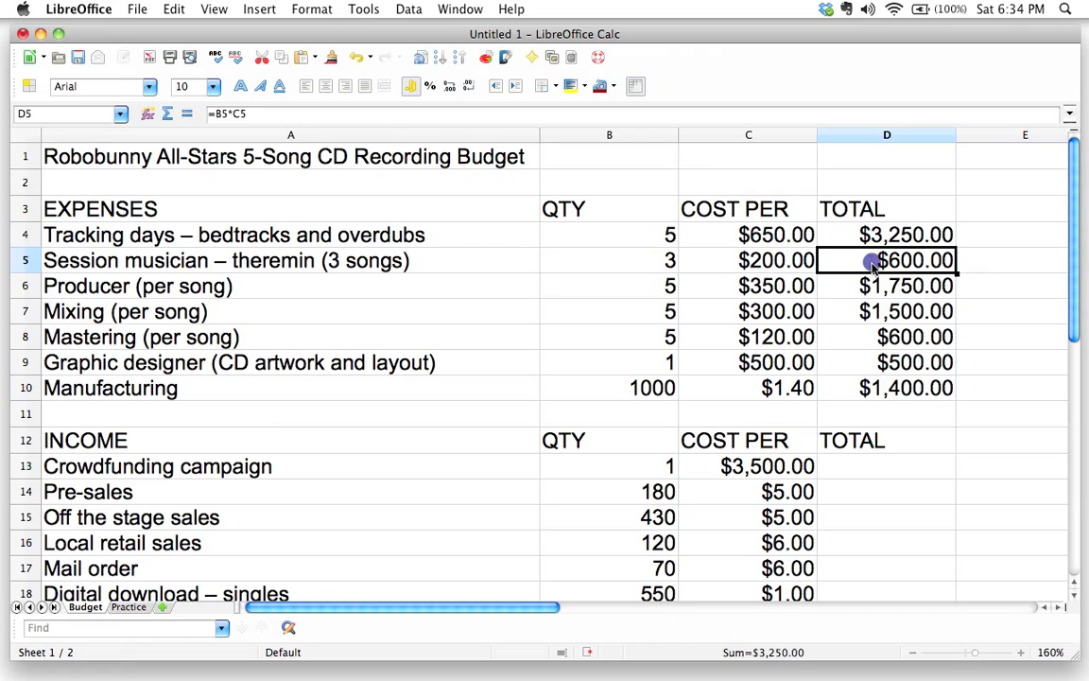
{"action": "left_click", "coordinate": [874, 291]}
{"action": "left_click", "coordinate": [880, 342]}
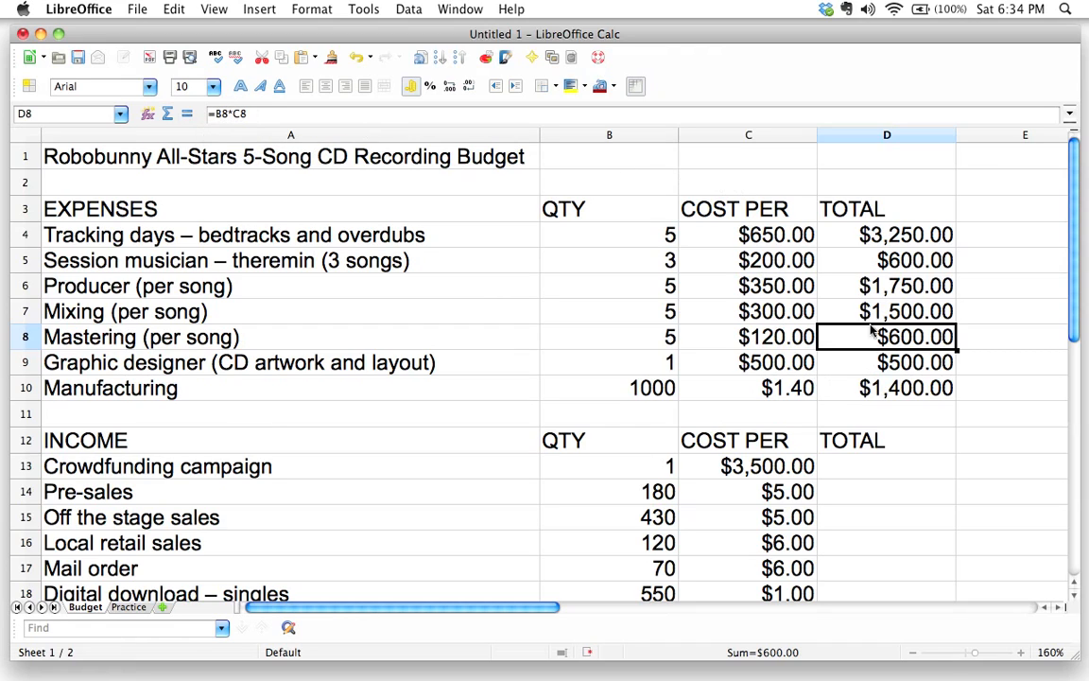
{"action": "left_click", "coordinate": [879, 289]}
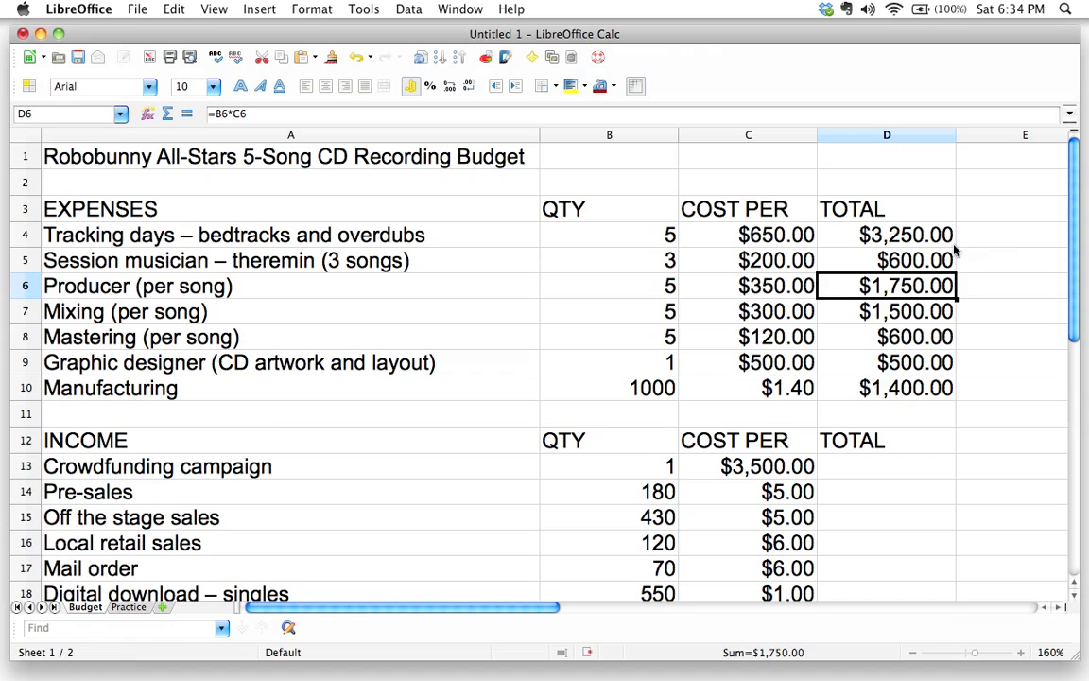
Enter the formula =B13*C13 in D13 to calculate the crowdfunding campaign total.
{"action": "left_click", "coordinate": [840, 467]}
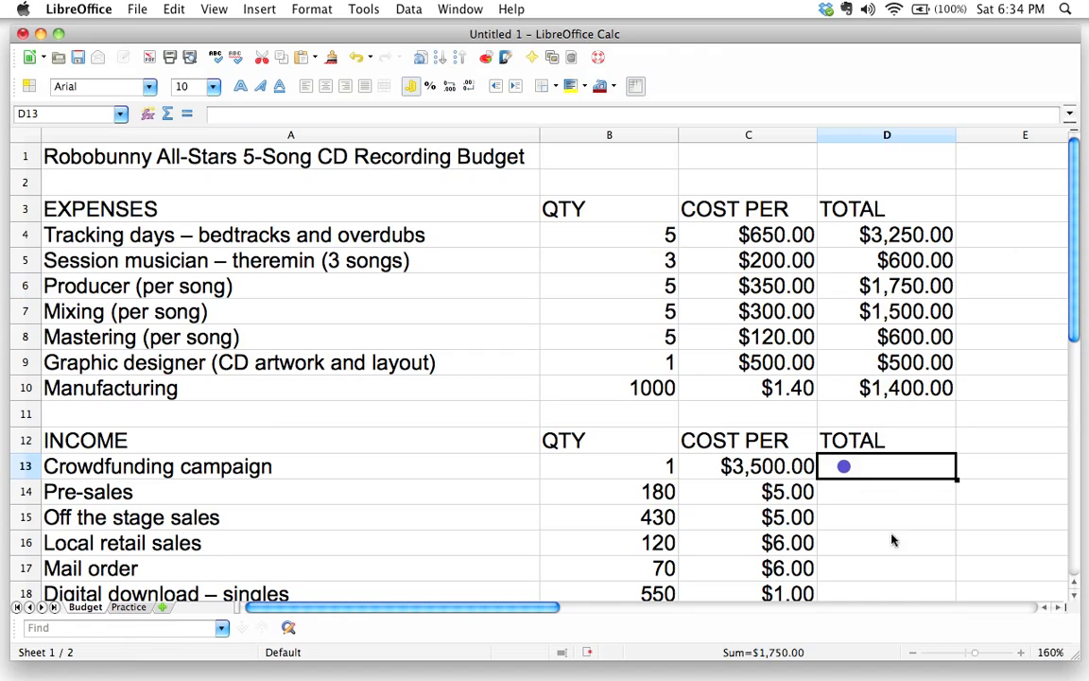
{"action": "scroll", "coordinate": [944, 413], "scroll_direction": "down", "scroll_amount": 6}
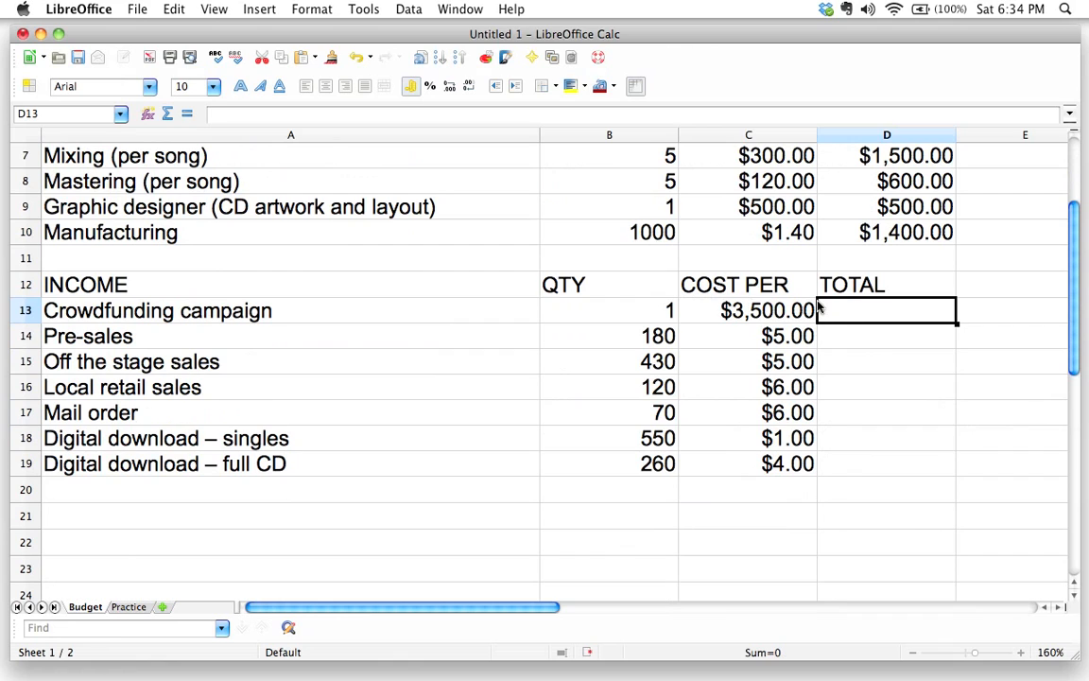
{"action": "type", "text": "="}
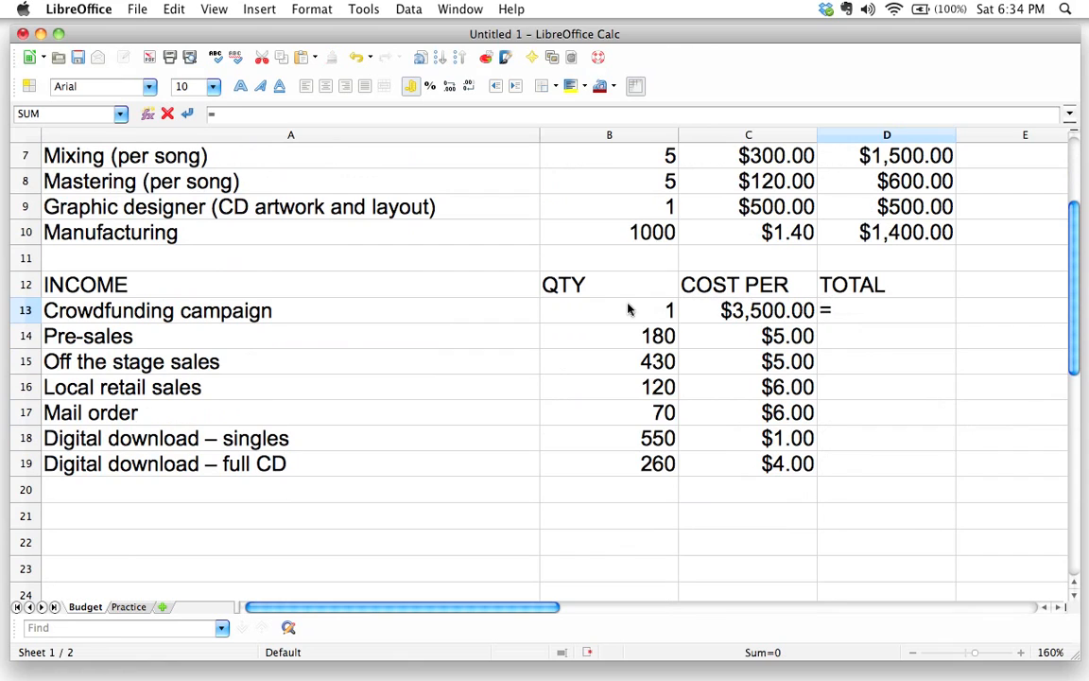
{"action": "left_click", "coordinate": [628, 314]}
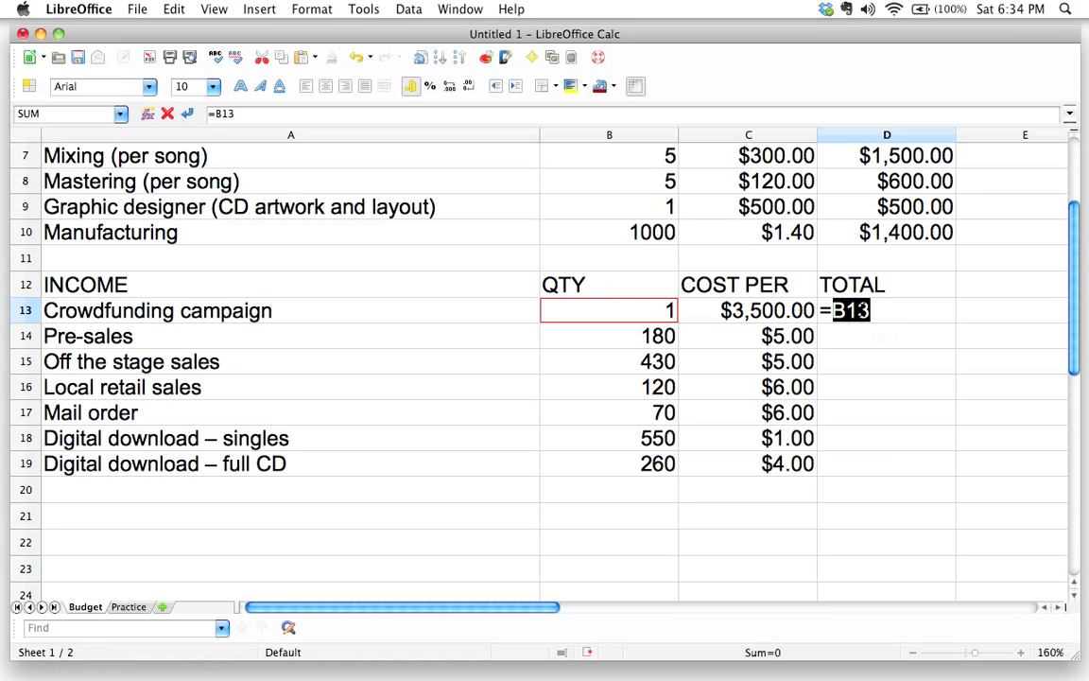
{"action": "type", "text": "*"}
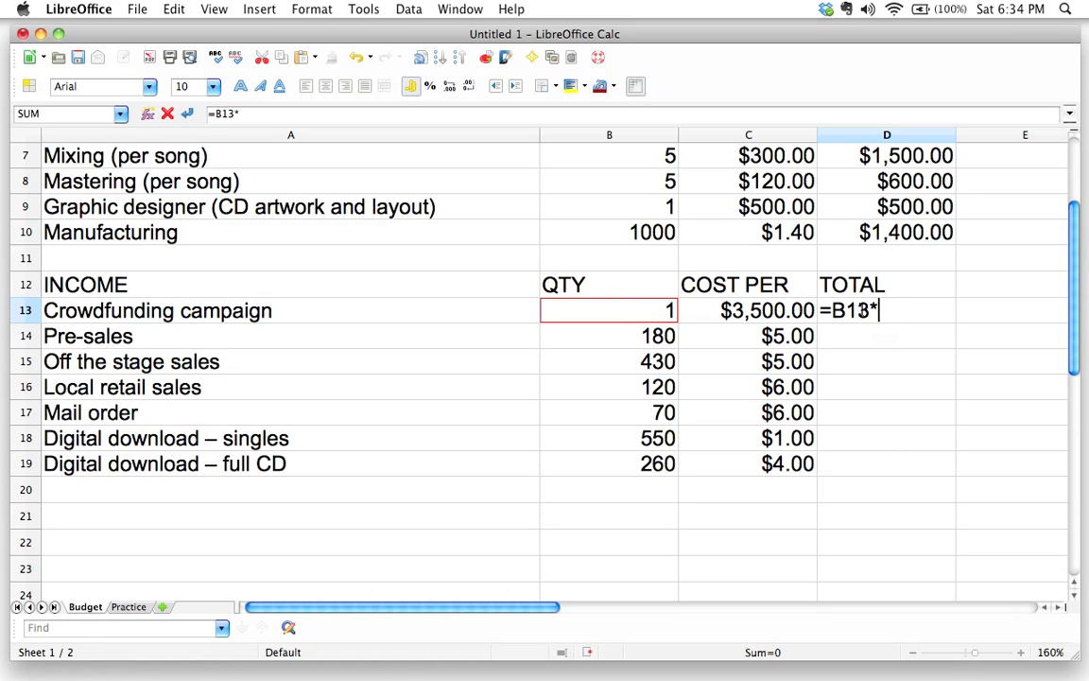
{"action": "left_click", "coordinate": [761, 314]}
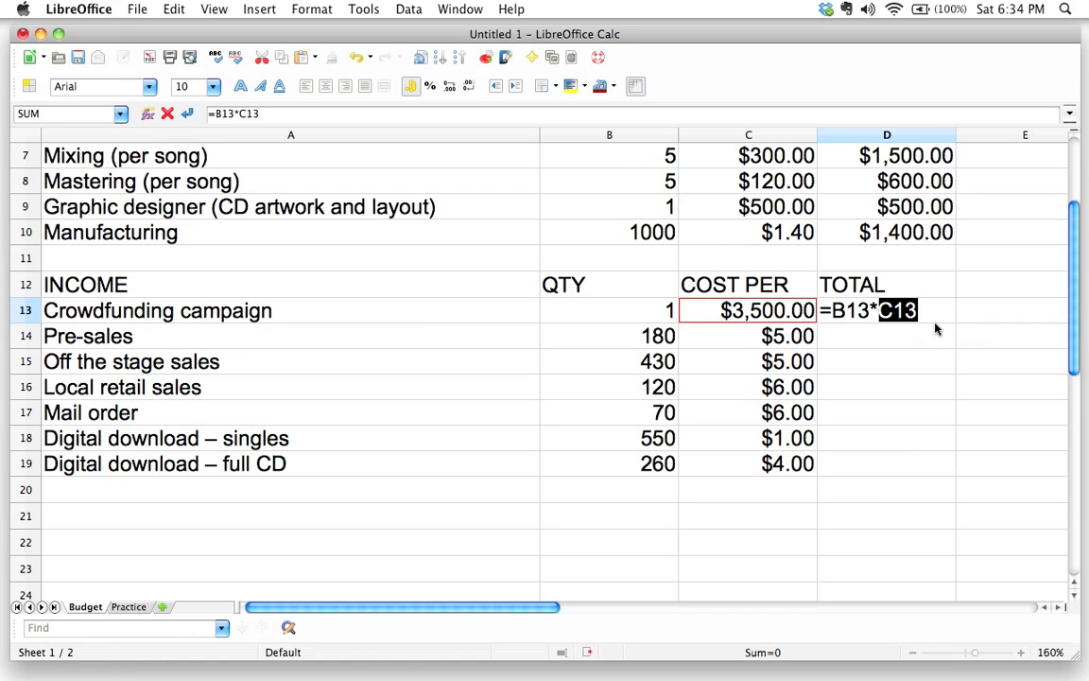
{"action": "key", "text": "Return"}
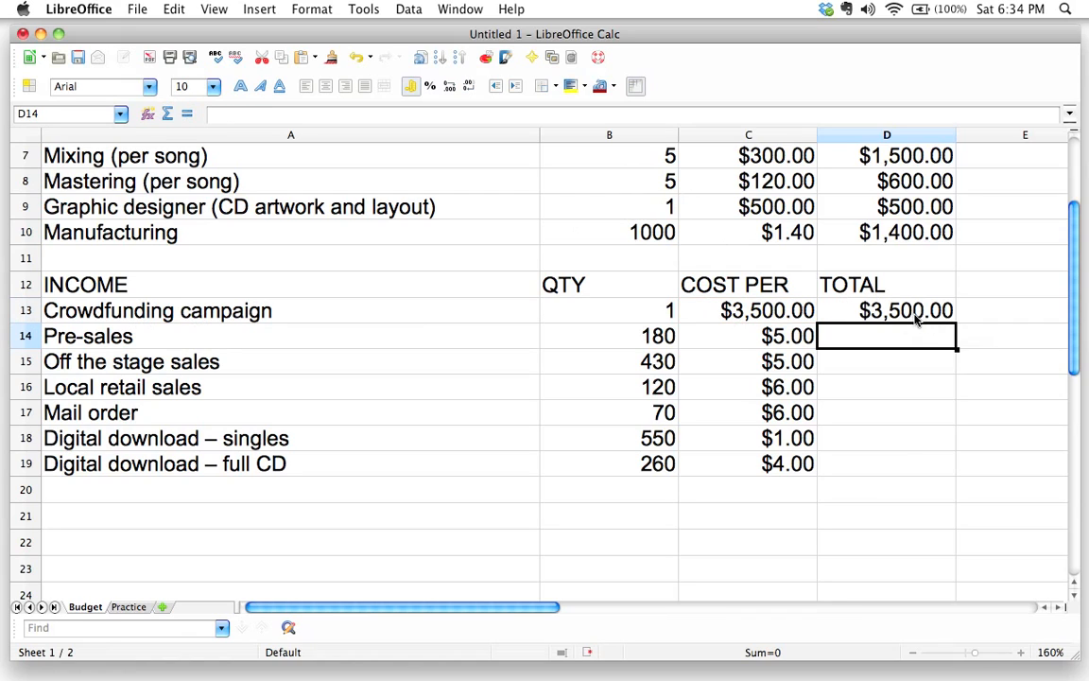
Fill the crowdfunding total formula from D13 down through D19 for the other income rows.
{"action": "left_click", "coordinate": [914, 316]}
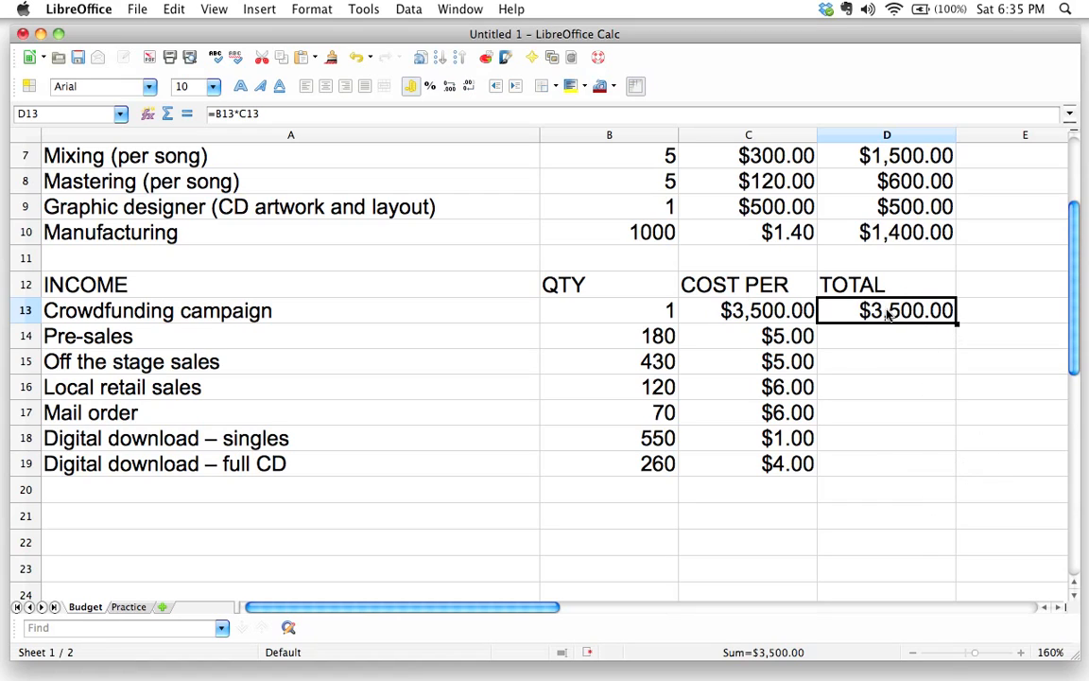
{"action": "left_click", "coordinate": [870, 428]}
{"action": "left_click", "coordinate": [875, 310]}
{"action": "left_click_drag", "start_coordinate": [956, 323], "coordinate": [953, 471]}
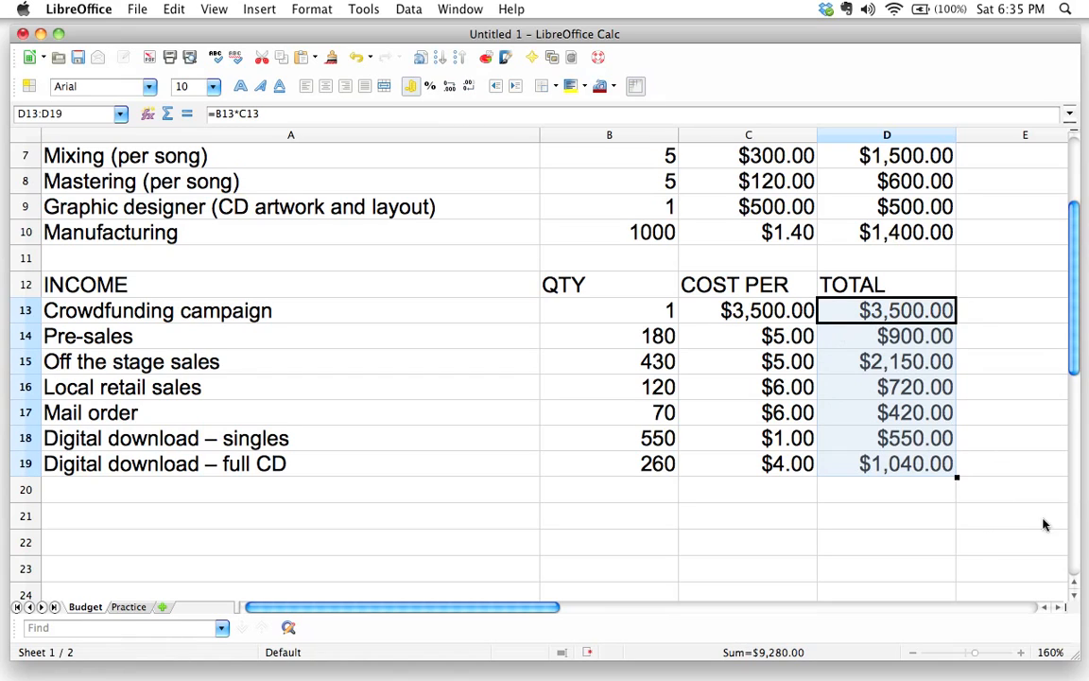
Check the quantity and cost of the off the stage sales and review the expense and income totals.
{"action": "left_click", "coordinate": [657, 386]}
{"action": "left_click", "coordinate": [650, 367]}
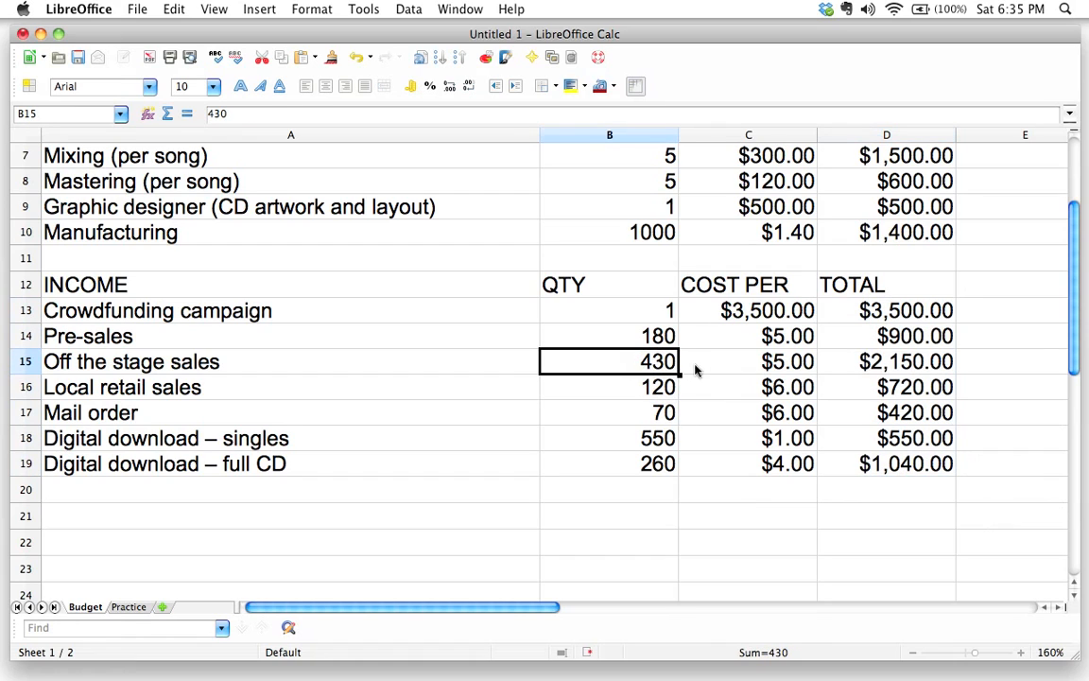
{"action": "left_click", "coordinate": [750, 364]}
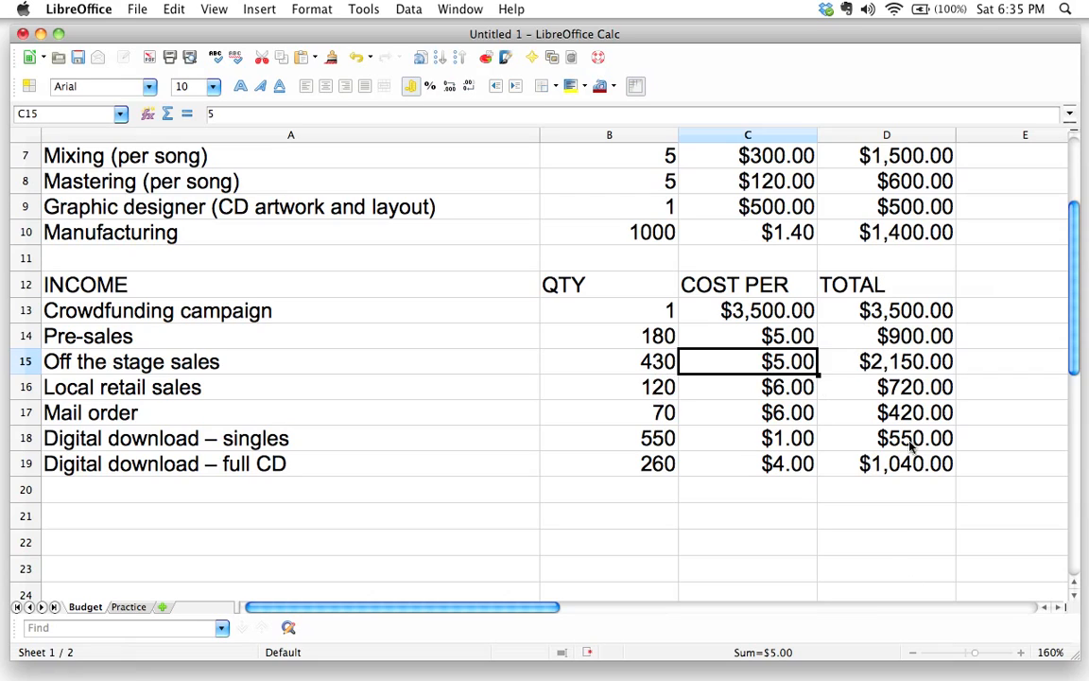
{"action": "left_click", "coordinate": [908, 492]}
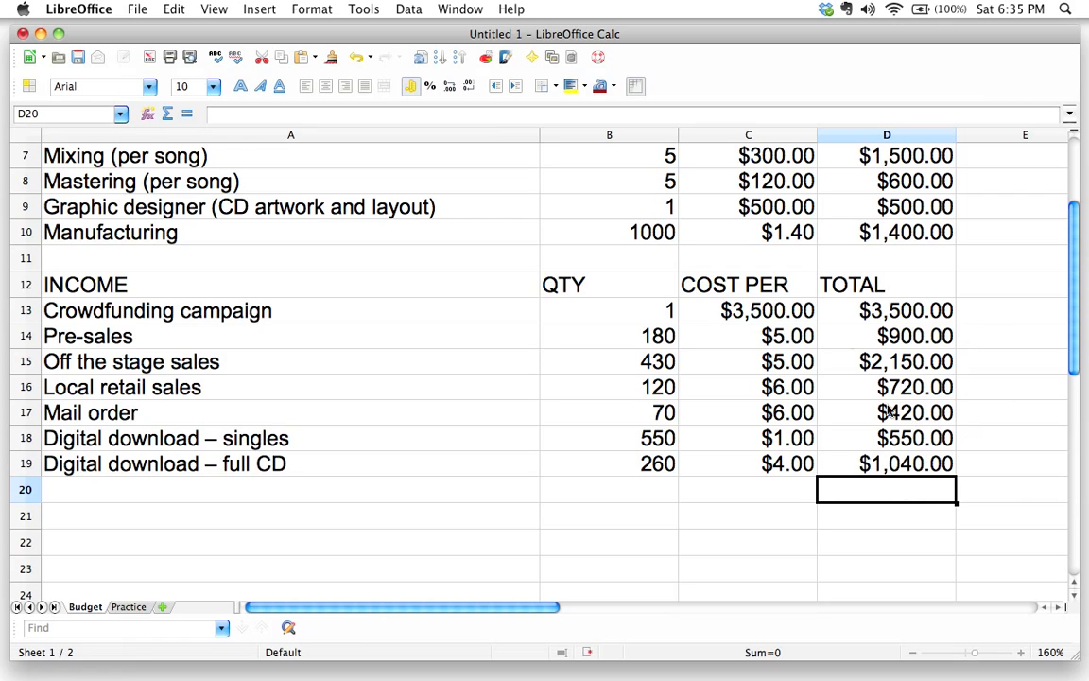
{"action": "scroll", "coordinate": [890, 412], "scroll_direction": "up", "scroll_amount": 1}
{"action": "scroll", "coordinate": [890, 412], "scroll_direction": "up", "scroll_amount": 4}
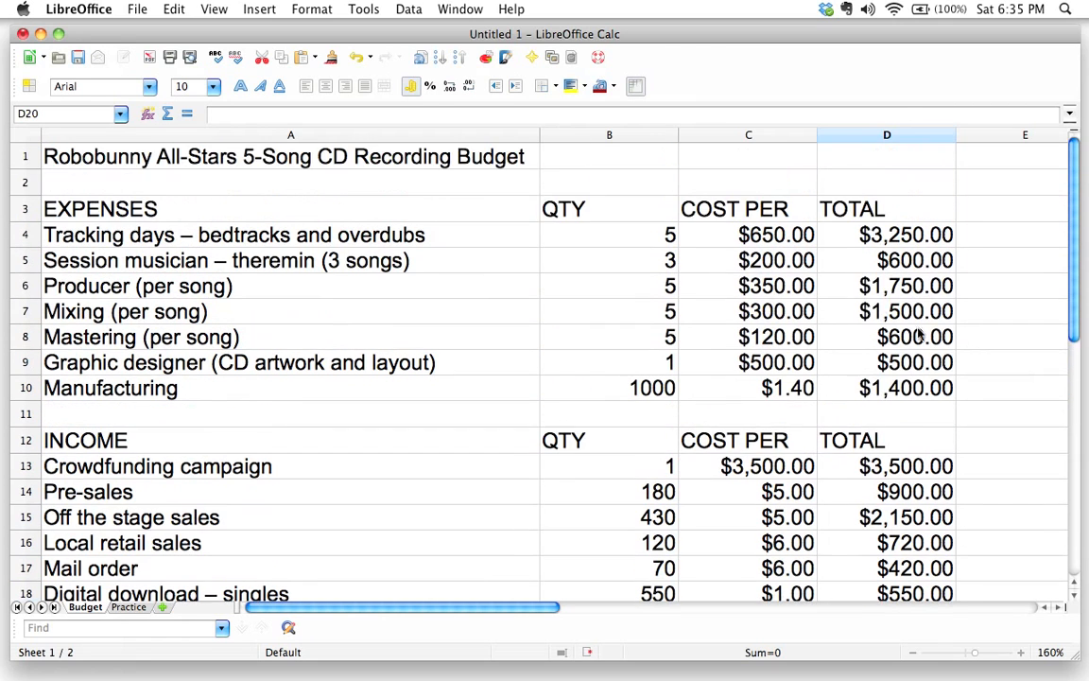
{"action": "scroll", "coordinate": [893, 275], "scroll_direction": "down", "scroll_amount": 3}
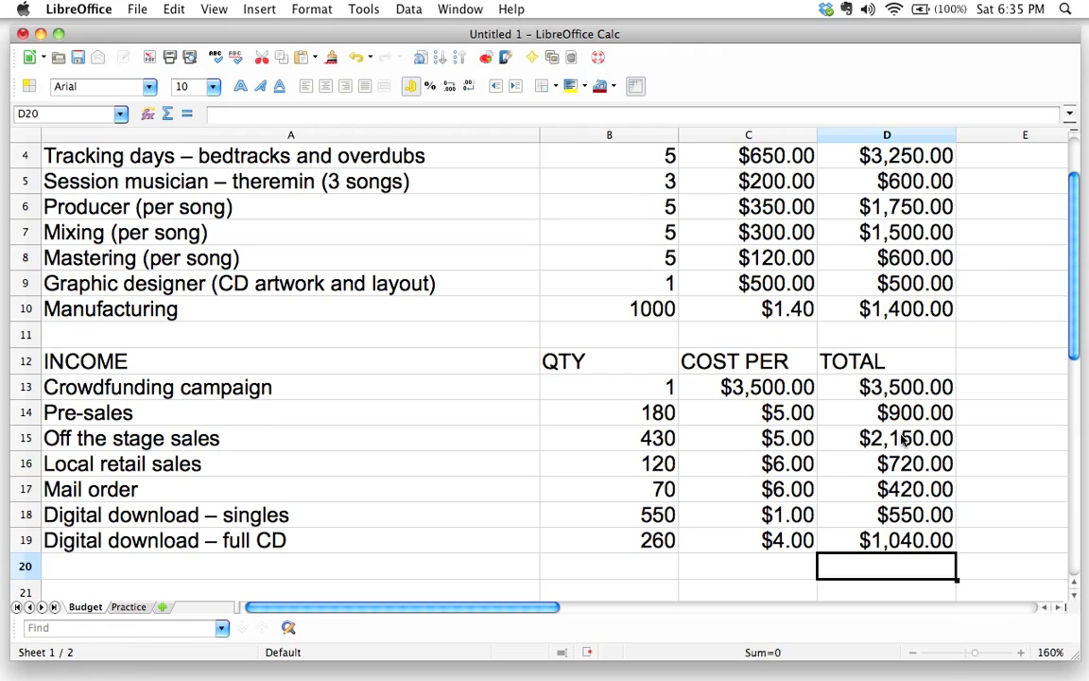